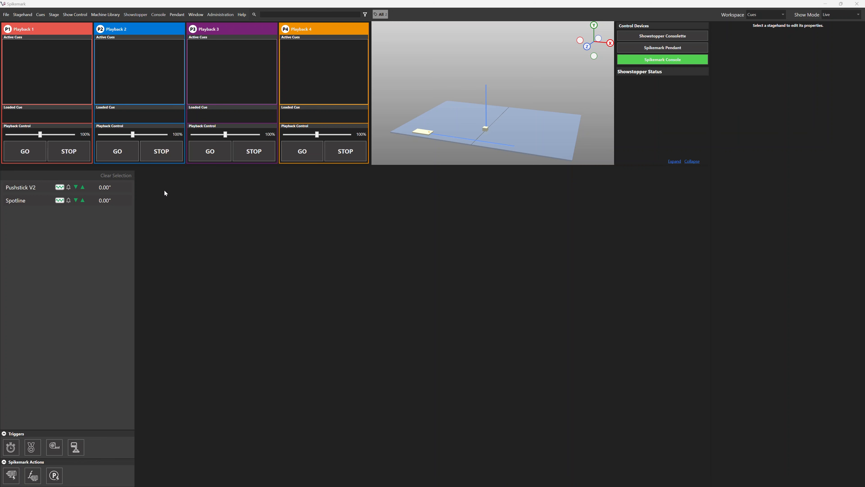
Step: Add Cue 1 to the cue list and name it "Preset Look"
{"action": "right_click", "coordinate": [170, 187]}
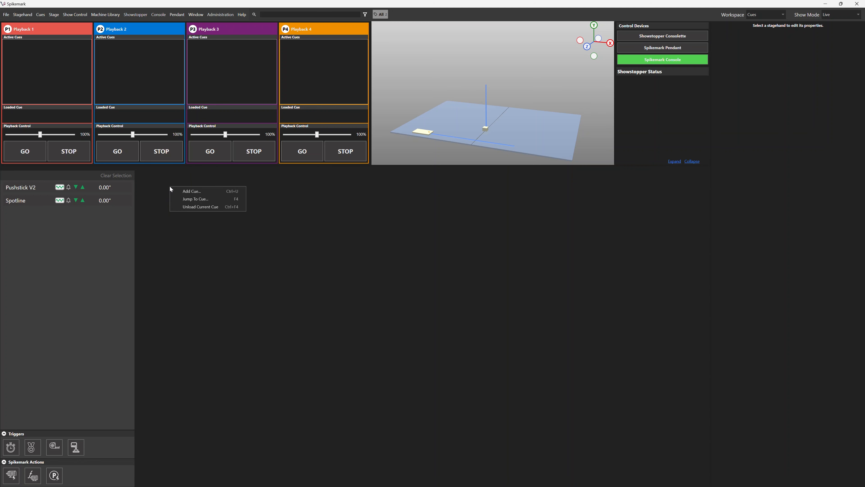
{"action": "left_click", "coordinate": [198, 191]}
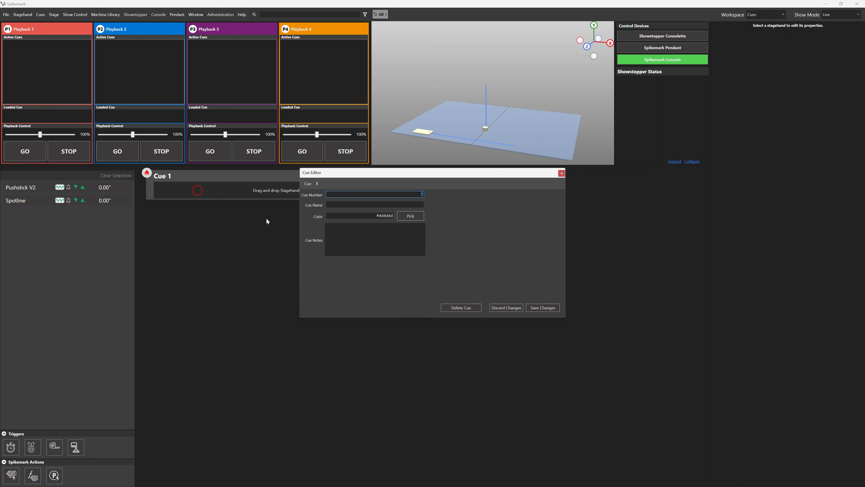
{"action": "left_click_drag", "start_coordinate": [436, 172], "coordinate": [552, 173]}
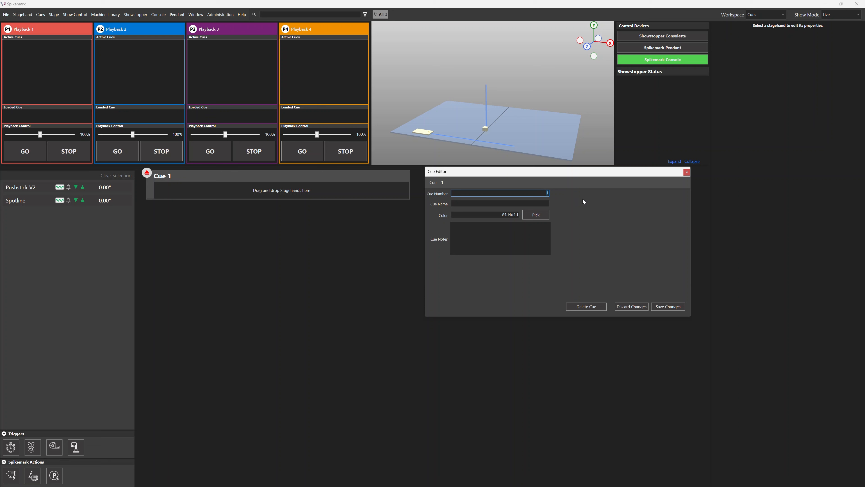
{"action": "key", "text": "Tab"}
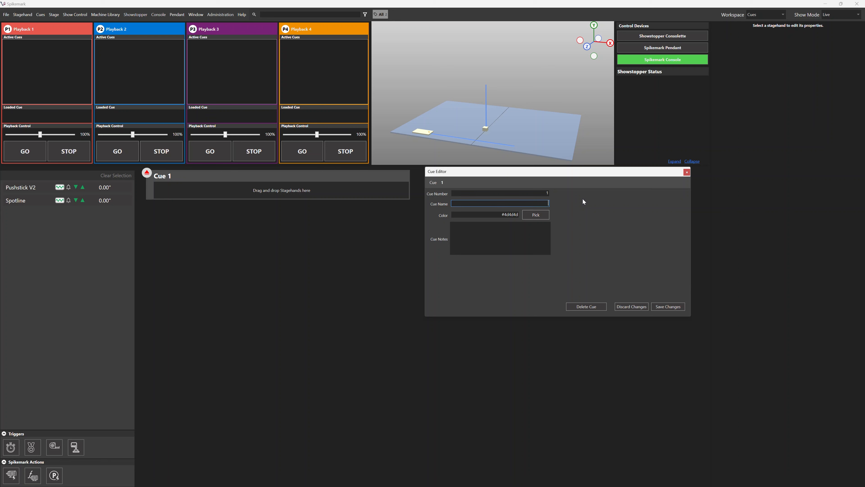
{"action": "type", "text": "Preset Look"}
{"action": "key", "text": "Tab"}
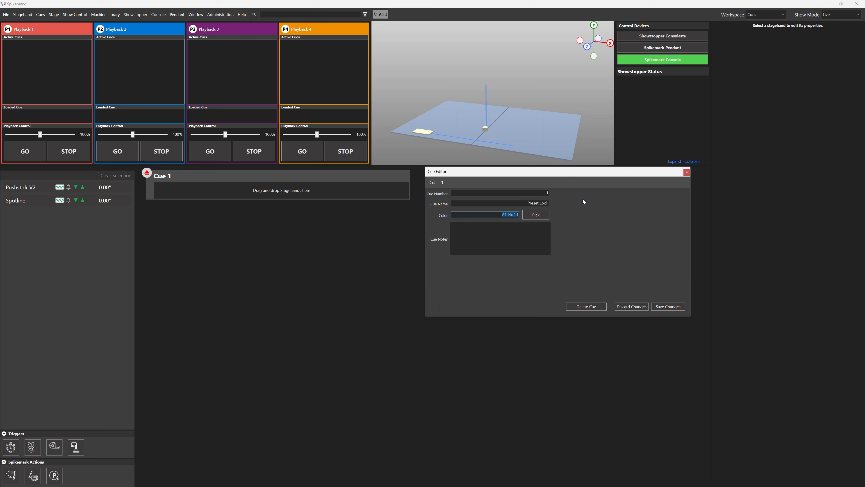
{"action": "left_click", "coordinate": [536, 217]}
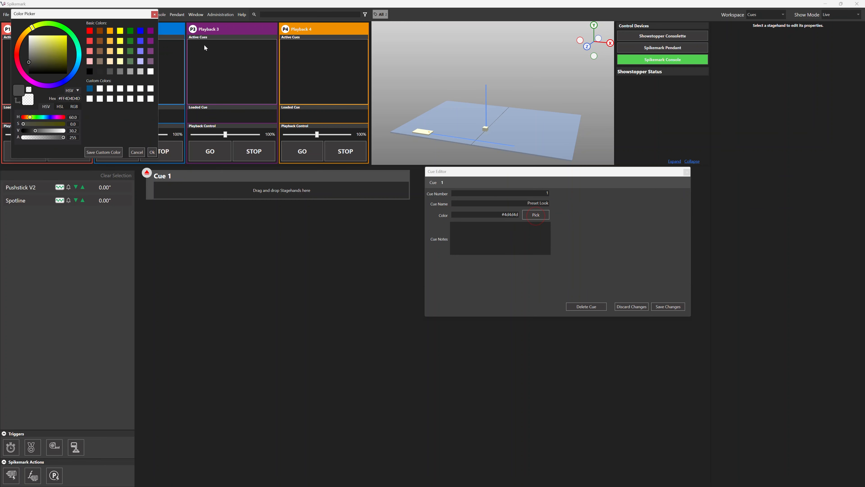
{"action": "left_click_drag", "start_coordinate": [98, 15], "coordinate": [286, 145]}
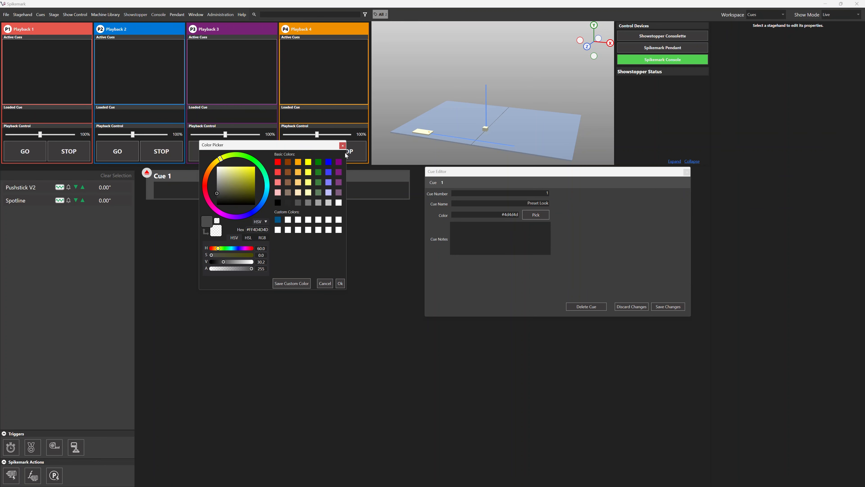
{"action": "left_click", "coordinate": [342, 146]}
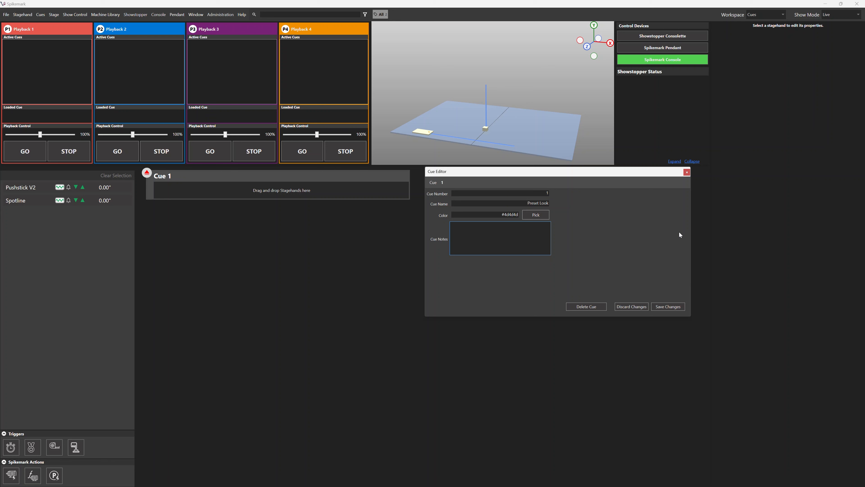
Step: Enter the Cue 1 note "Run everything to its preset location" and save the cue
{"action": "type", "text": "un everything to its preset location"}
{"action": "left_click", "coordinate": [675, 307]}
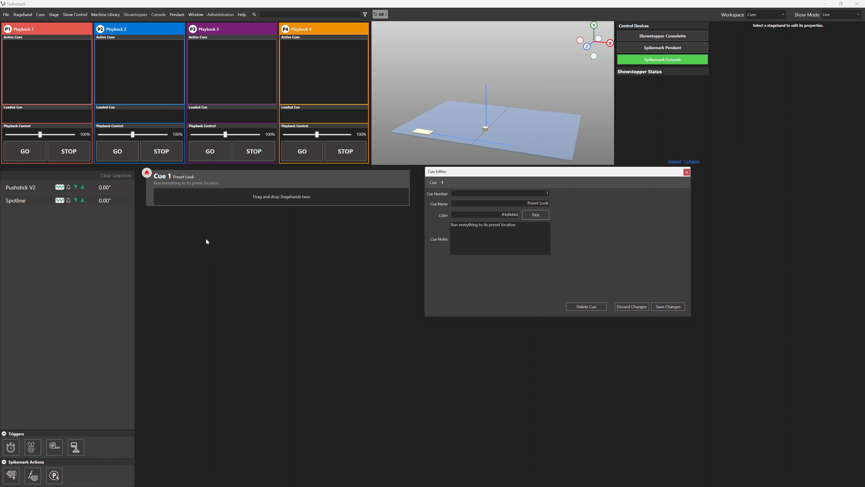
Step: Add a Pushstick V2 movement to Cue 1 on Playback 1 with target 10, speed 2, acceleration 1 and deceleration 1
{"action": "left_click", "coordinate": [116, 187]}
{"action": "left_click_drag", "start_coordinate": [118, 190], "coordinate": [226, 195]}
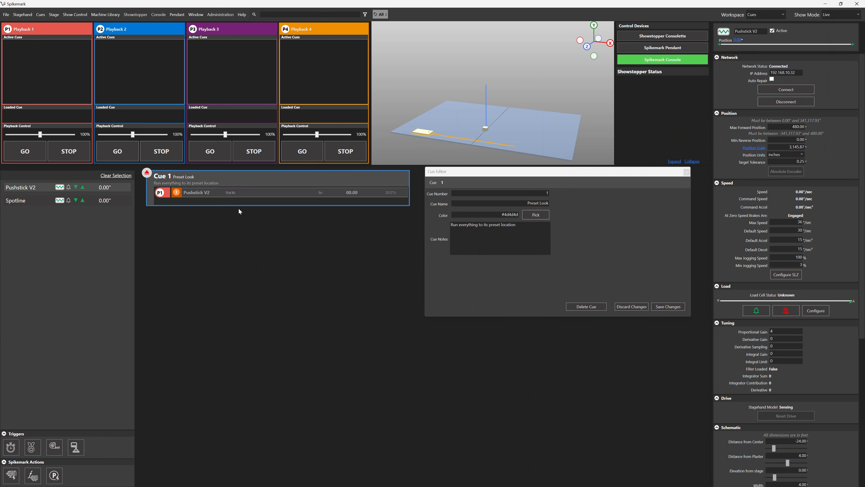
{"action": "left_click", "coordinate": [324, 193]}
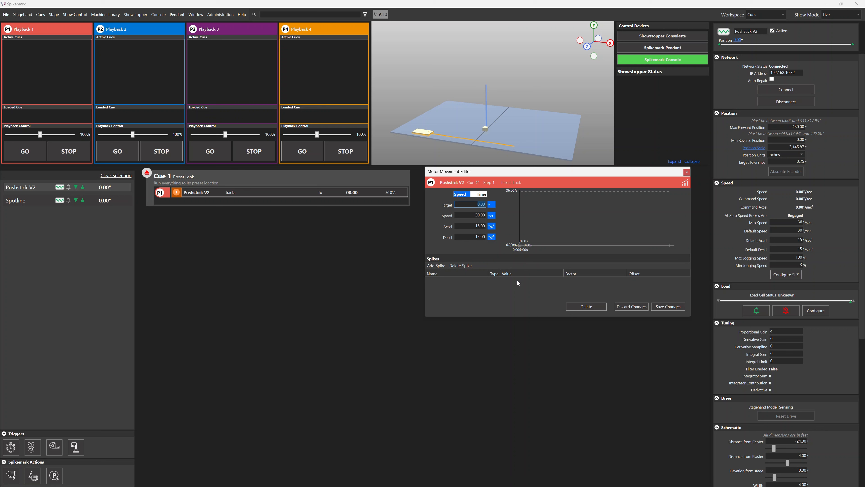
{"action": "type", "text": "10"}
{"action": "key", "text": "Tab"}
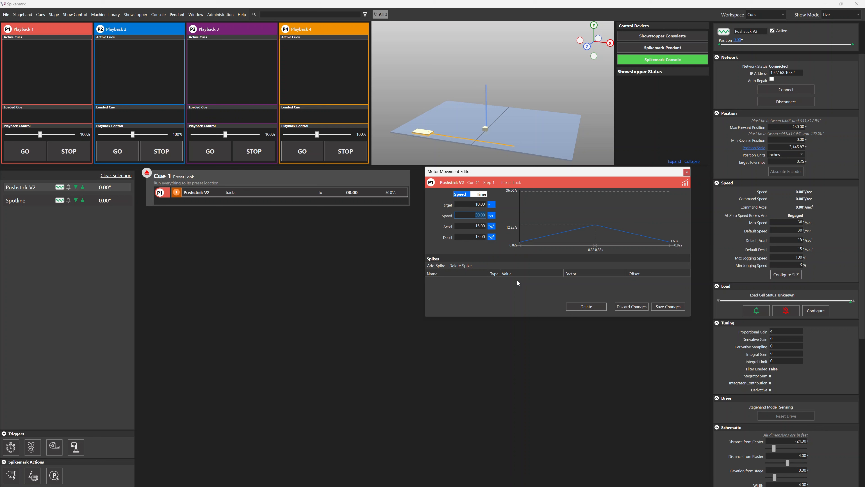
{"action": "type", "text": "2"}
{"action": "key", "text": "Tab"}
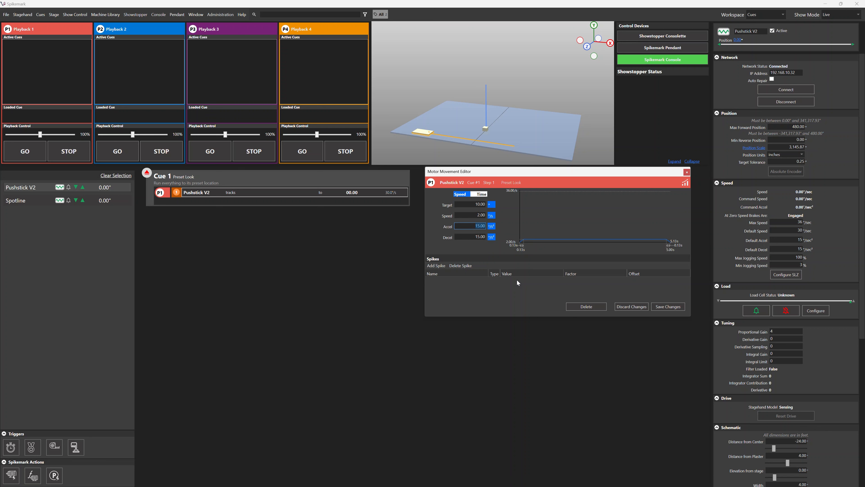
{"action": "type", "text": "1"}
{"action": "key", "text": "Tab"}
{"action": "type", "text": "1"}
{"action": "key", "text": "Tab"}
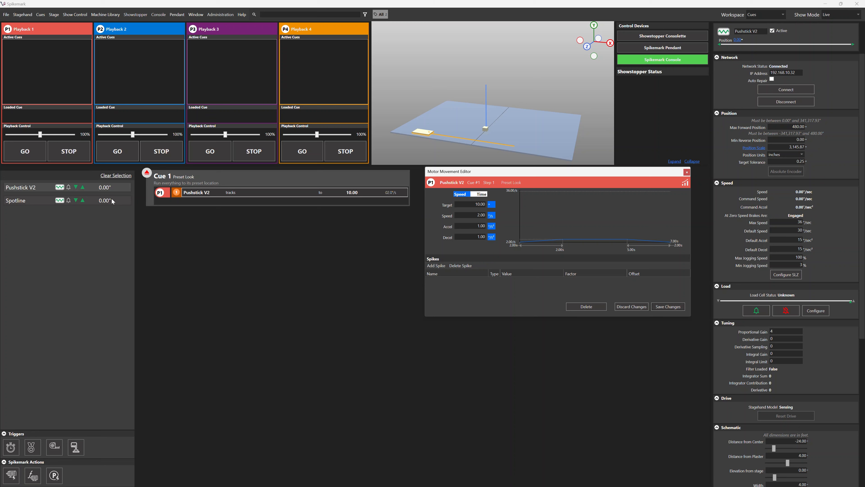
Step: Add a Spotline movement to Cue 1 on Playback 1 with target 10, speed 2, acceleration 1 and deceleration 1
{"action": "left_click_drag", "start_coordinate": [112, 202], "coordinate": [207, 197]}
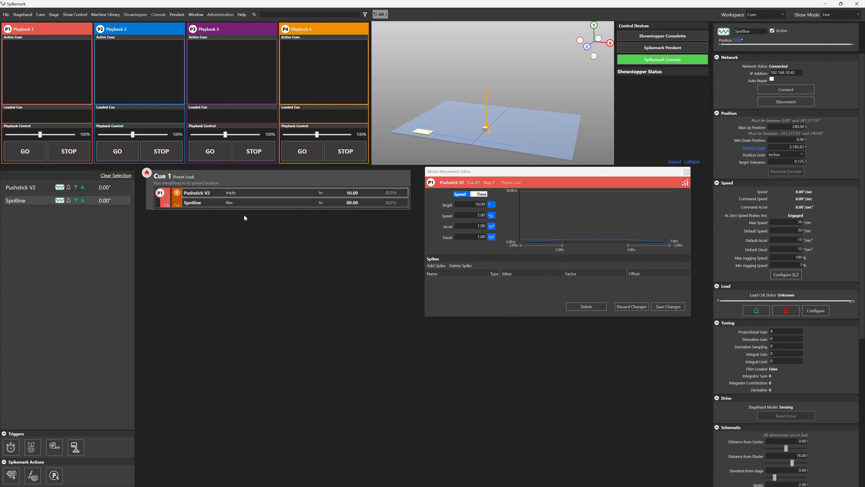
{"action": "left_click", "coordinate": [251, 203]}
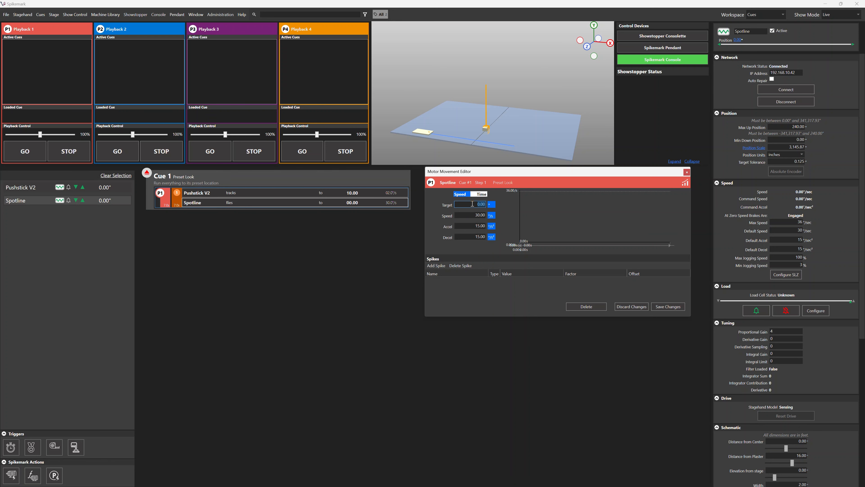
{"action": "type", "text": "10"}
{"action": "key", "text": "Tab"}
{"action": "type", "text": "2"}
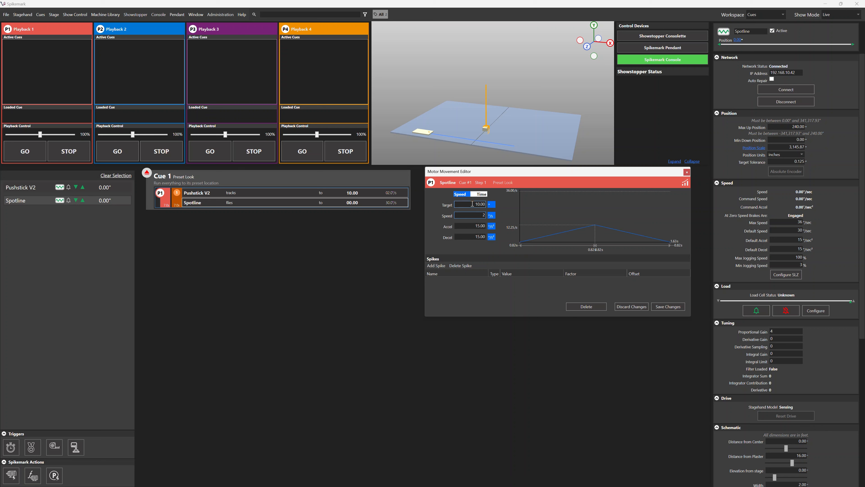
{"action": "key", "text": "Tab"}
{"action": "type", "text": "1"}
{"action": "key", "text": "Tab"}
{"action": "type", "text": "1"}
{"action": "key", "text": "Tab"}
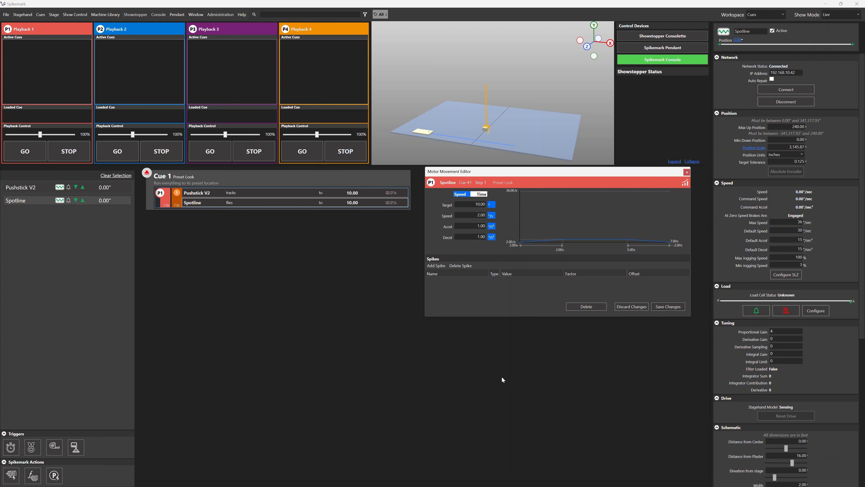
Step: Create Cue 2 with a Pushstick V2 movement on Playback 1: target 240, speed 36, acceleration 36 and deceleration 18
{"action": "key", "text": "ctrl+n"}
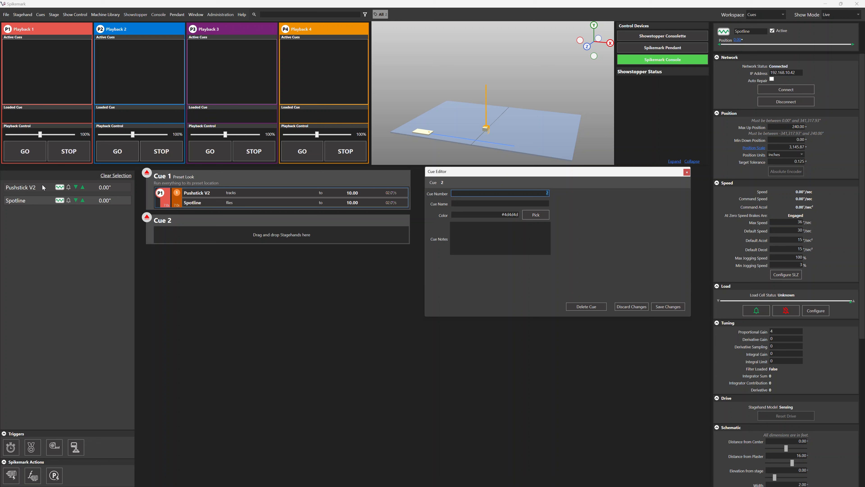
{"action": "left_click_drag", "start_coordinate": [43, 187], "coordinate": [216, 234]}
{"action": "left_click", "coordinate": [323, 233]}
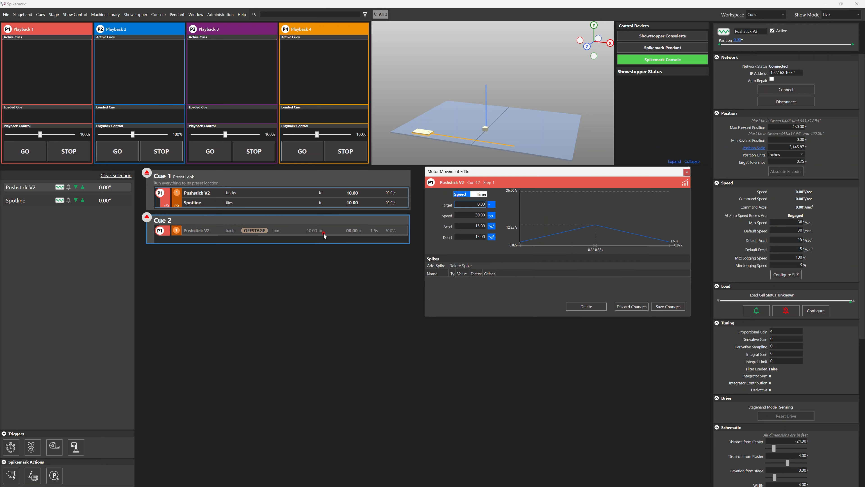
{"action": "left_click", "coordinate": [468, 203]}
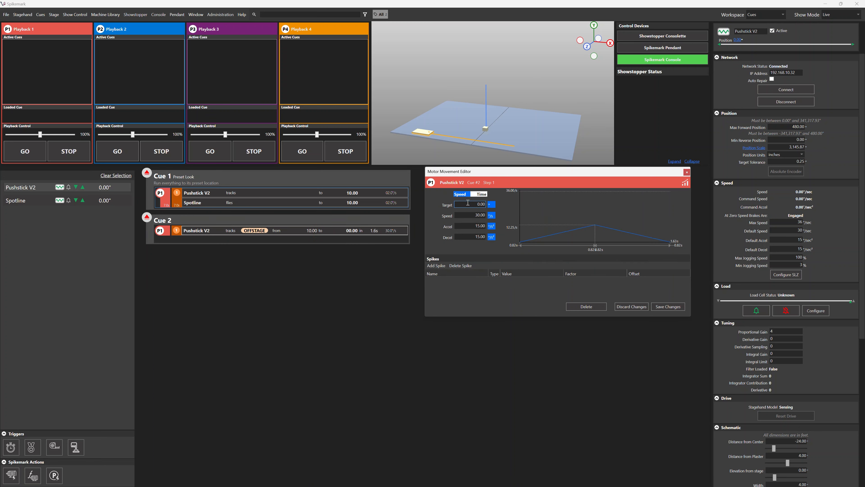
{"action": "key", "text": "Tab"}
{"action": "type", "text": "36"}
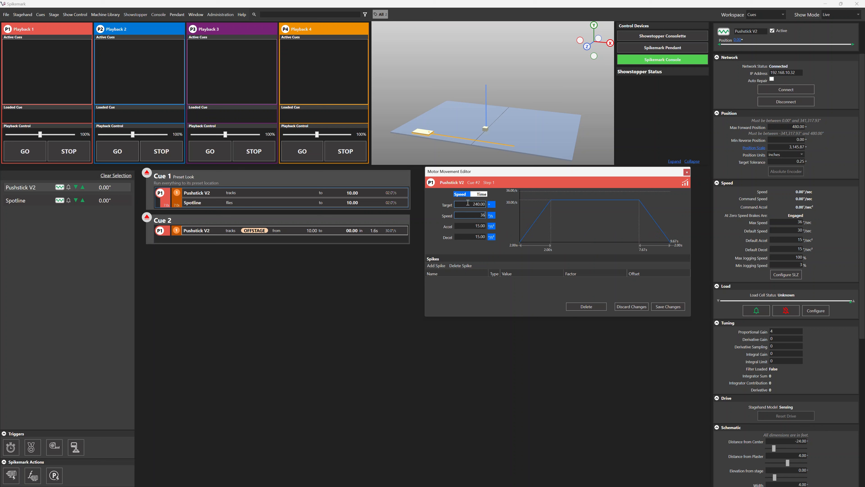
{"action": "key", "text": "Tab"}
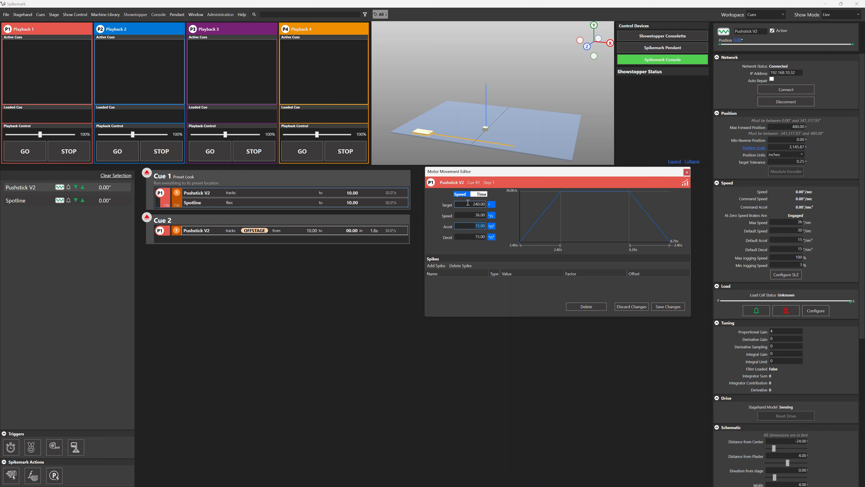
{"action": "type", "text": "36"}
{"action": "key", "text": "Tab"}
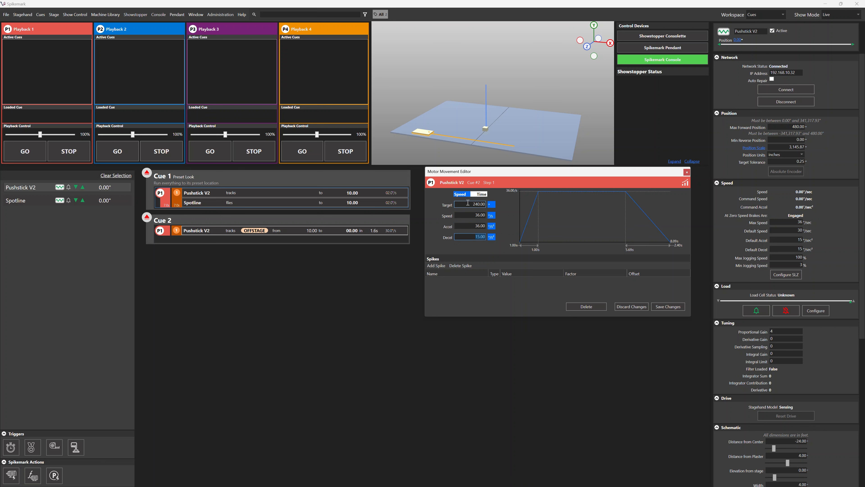
{"action": "type", "text": "18"}
{"action": "key", "text": "Return"}
{"action": "left_click", "coordinate": [682, 308]}
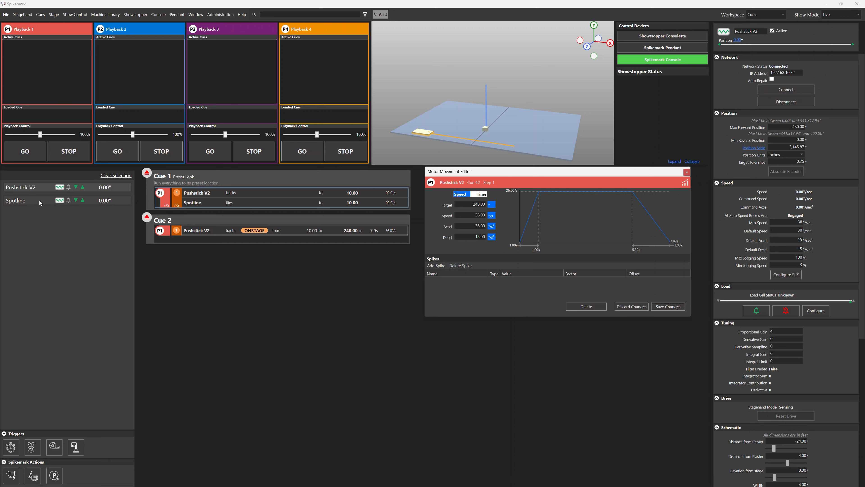
Step: Add a Spotline movement to Cue 2 on Playback 2 with target 50, speed 24, acceleration 24 and deceleration 12
{"action": "left_click_drag", "start_coordinate": [39, 200], "coordinate": [205, 242]}
{"action": "left_click", "coordinate": [206, 242]}
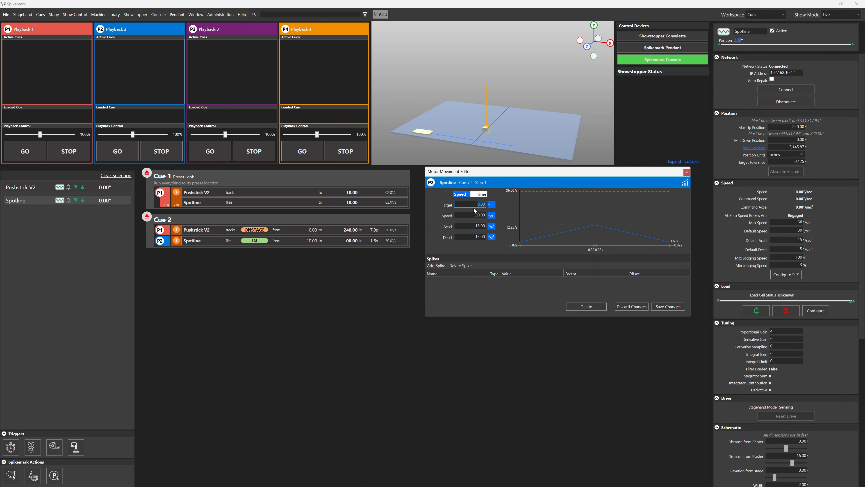
{"action": "left_click", "coordinate": [465, 204]}
{"action": "type", "text": "5"}
{"action": "key", "text": "Tab"}
{"action": "type", "text": "24"}
{"action": "key", "text": "Tab"}
{"action": "type", "text": "24"}
{"action": "key", "text": "Tab"}
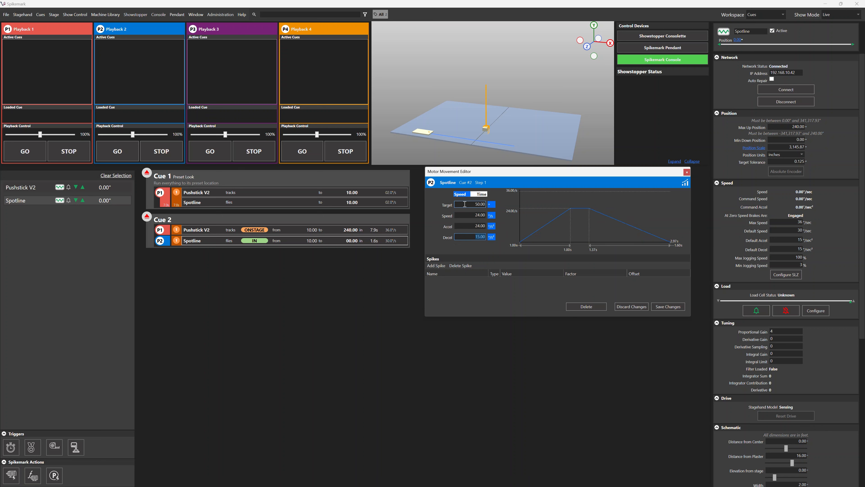
{"action": "type", "text": "12"}
{"action": "key", "text": "Tab"}
{"action": "left_click", "coordinate": [666, 308]}
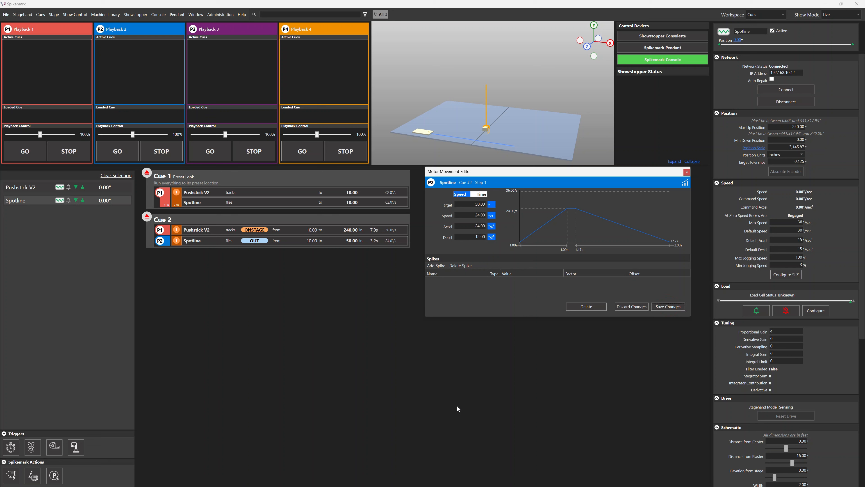
Step: Create Cue 3 below Cue 2 by dropping the Pushstick V2 stagehand in as a new cue
{"action": "left_click_drag", "start_coordinate": [91, 187], "coordinate": [238, 254]}
{"action": "left_click_drag", "start_coordinate": [239, 266], "coordinate": [236, 286]}
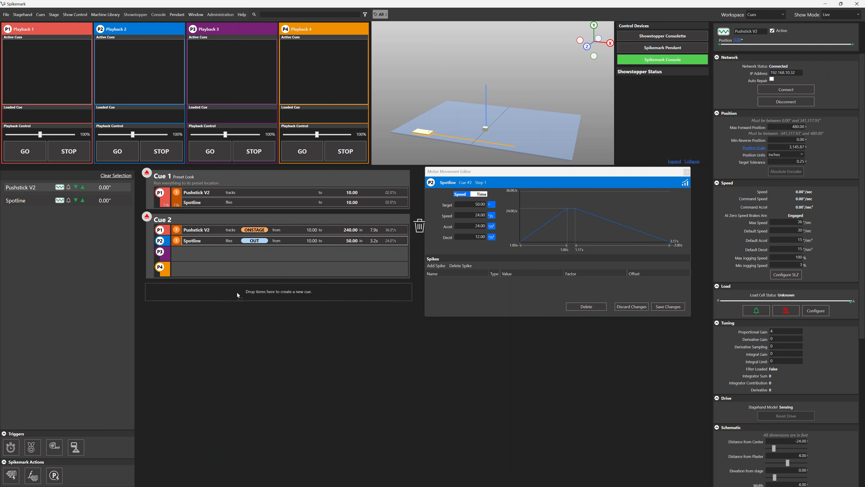
{"action": "left_click_drag", "start_coordinate": [277, 292], "coordinate": [277, 292]}
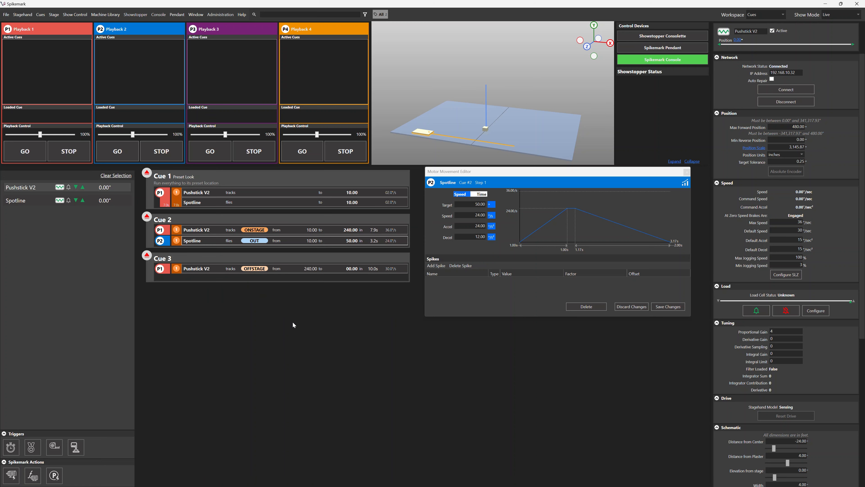
Step: Set the Cue 3 Pushstick V2 movement to target 100, speed 24, acceleration 24 and deceleration 12, and save it
{"action": "left_click", "coordinate": [310, 268]}
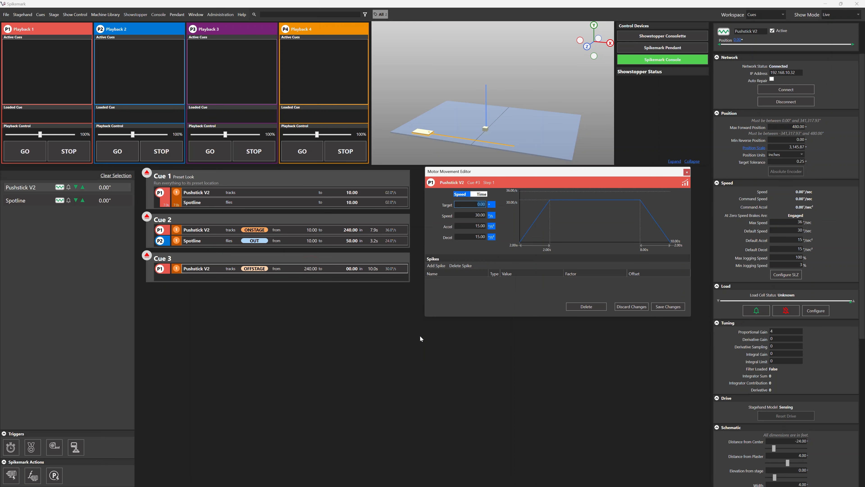
{"action": "type", "text": "1"}
{"action": "key", "text": "Tab"}
{"action": "type", "text": "24"}
{"action": "key", "text": "Tab"}
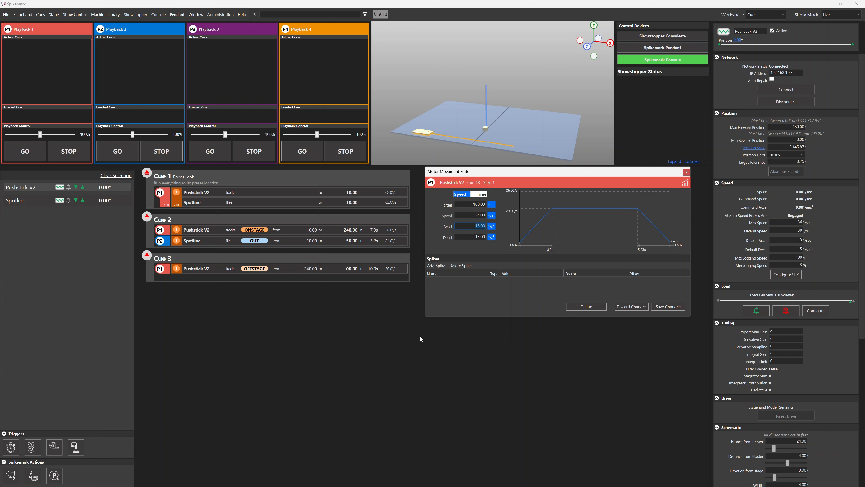
{"action": "type", "text": "24"}
{"action": "key", "text": "Tab"}
{"action": "type", "text": "12"}
{"action": "key", "text": "Tab"}
{"action": "left_click", "coordinate": [664, 307]}
{"action": "left_click", "coordinate": [568, 368]}
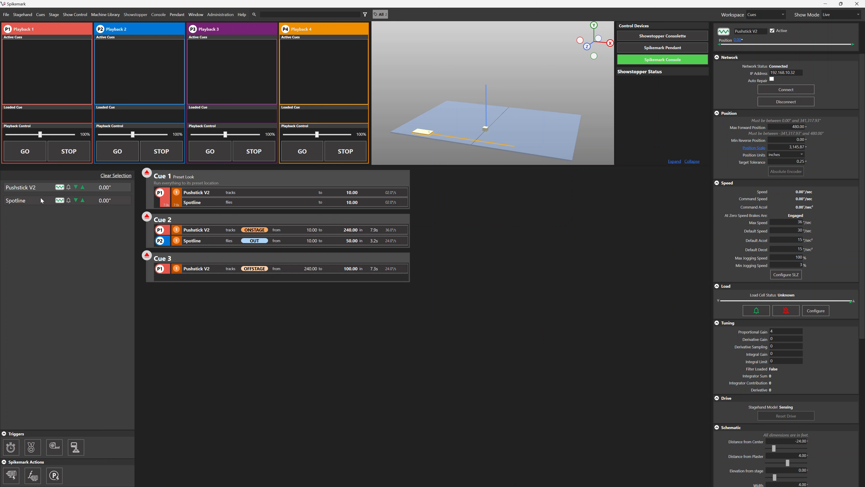
Step: Add a Spotline movement to Cue 3 on Playback 2 with target 100 and speed 24
{"action": "left_click_drag", "start_coordinate": [40, 201], "coordinate": [204, 281]}
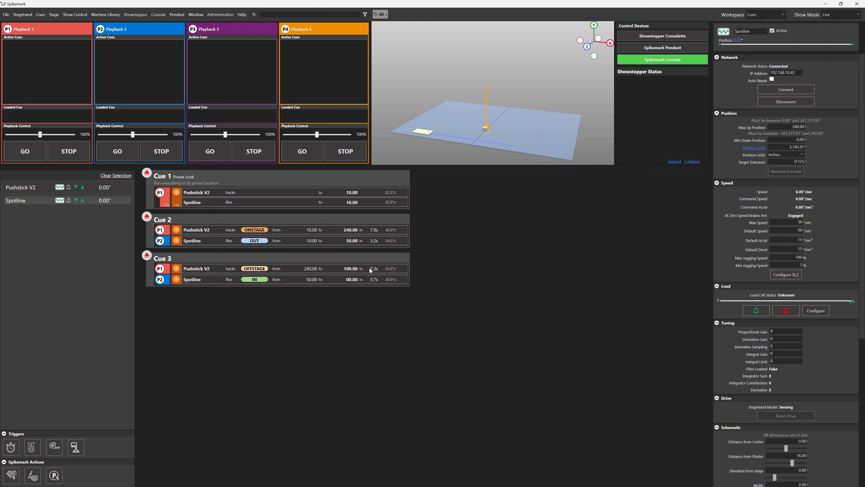
{"action": "right_click", "coordinate": [393, 282]}
{"action": "left_click", "coordinate": [414, 292]}
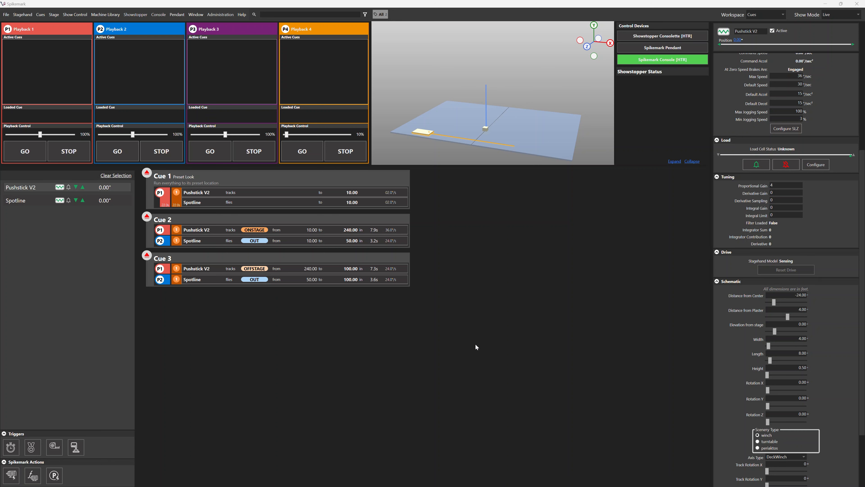
Step: Create Cue 4 below Cue 3 and add the Pushstick V2 stagehand to it
{"action": "left_click", "coordinate": [283, 306]}
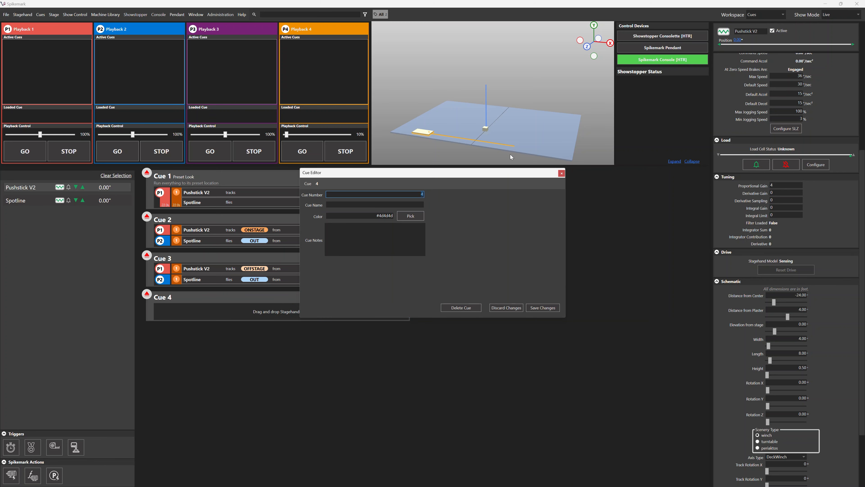
{"action": "left_click_drag", "start_coordinate": [491, 170], "coordinate": [635, 170]}
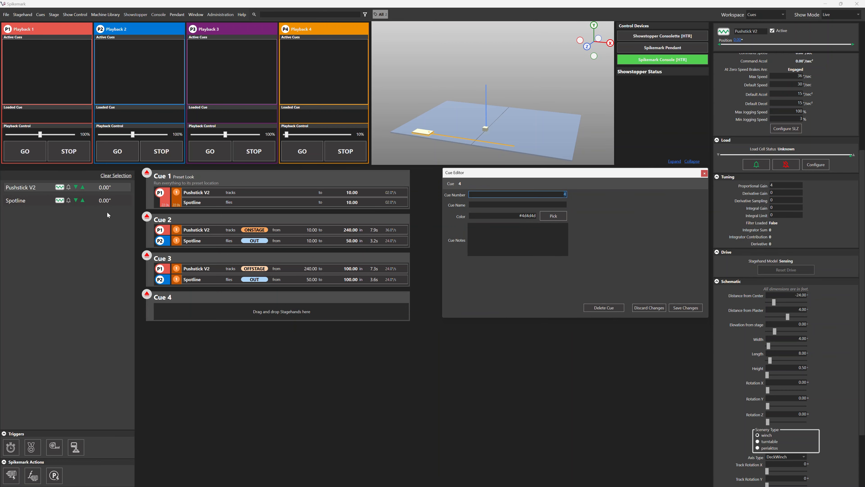
{"action": "left_click_drag", "start_coordinate": [94, 185], "coordinate": [279, 308]}
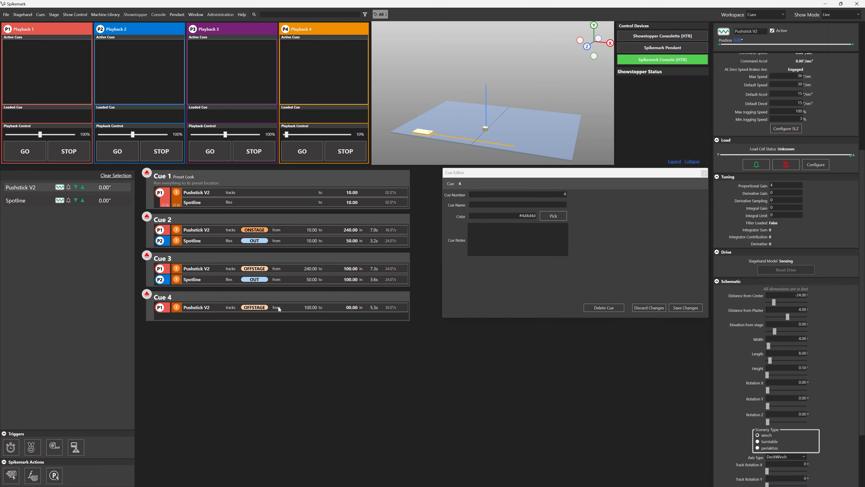
Step: Switch the Cue 4 Pushstick V2 movement to time-based entry and set target 200 and total time 7 seconds
{"action": "left_click", "coordinate": [342, 309]}
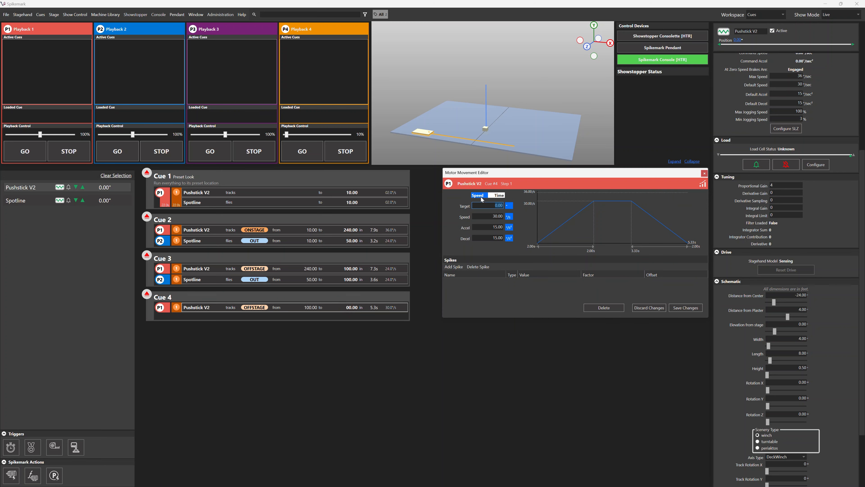
{"action": "left_click", "coordinate": [499, 195]}
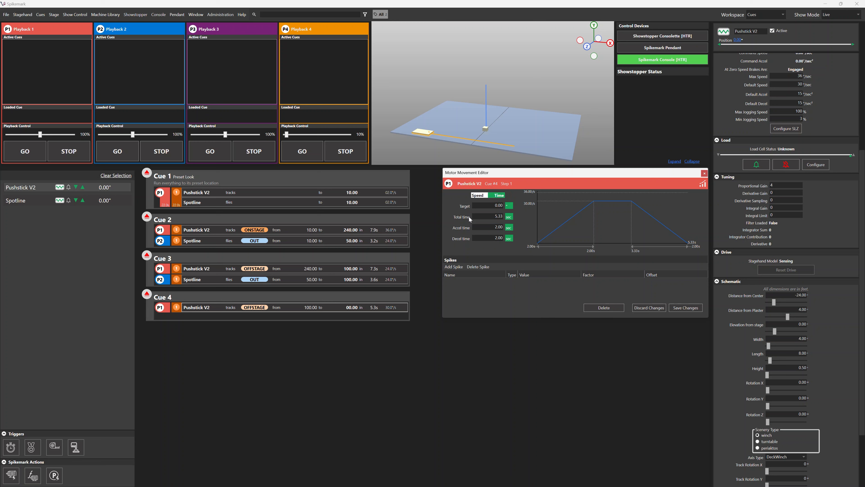
{"action": "left_click", "coordinate": [491, 205]}
{"action": "type", "text": "20"}
{"action": "key", "text": "Tab"}
{"action": "type", "text": "7"}
{"action": "key", "text": "Tab"}
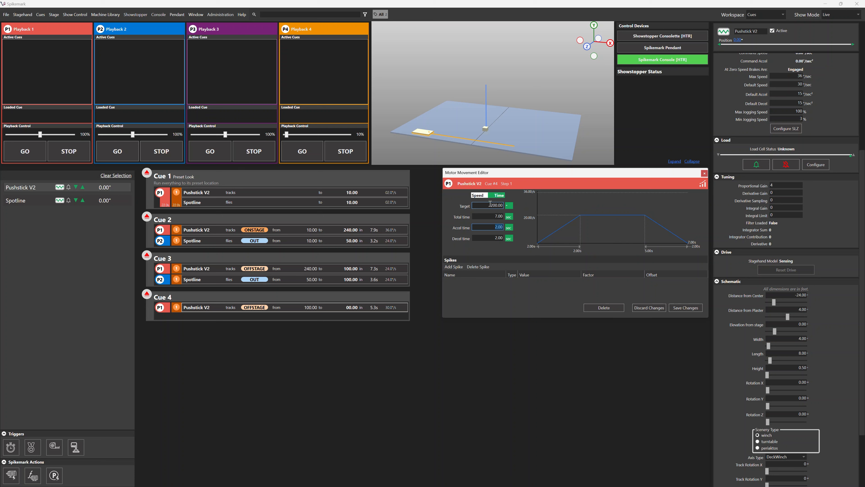
Step: Set the Cue 4 Pushstick V2 acceleration time to 1.5 and deceleration time to 2.5 seconds, and save the movement
{"action": "type", "text": "1.5"}
{"action": "key", "text": "Tab"}
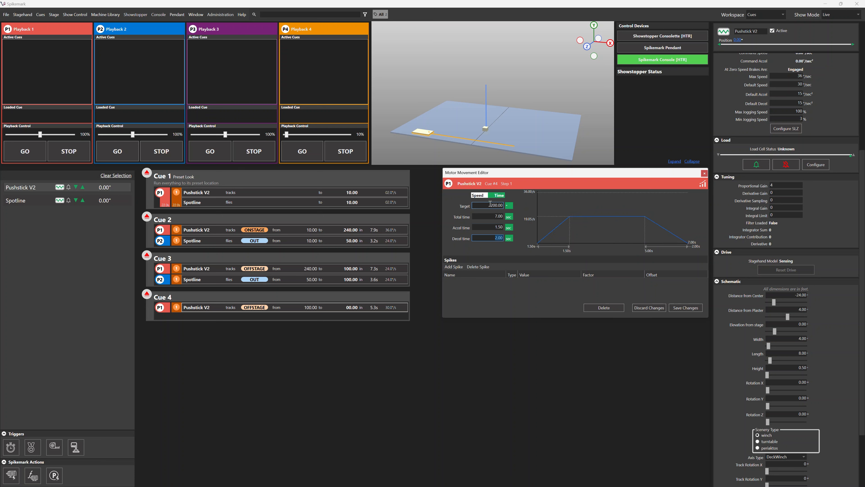
{"action": "type", "text": "2.5"}
{"action": "key", "text": "Tab"}
{"action": "left_click", "coordinate": [686, 308]}
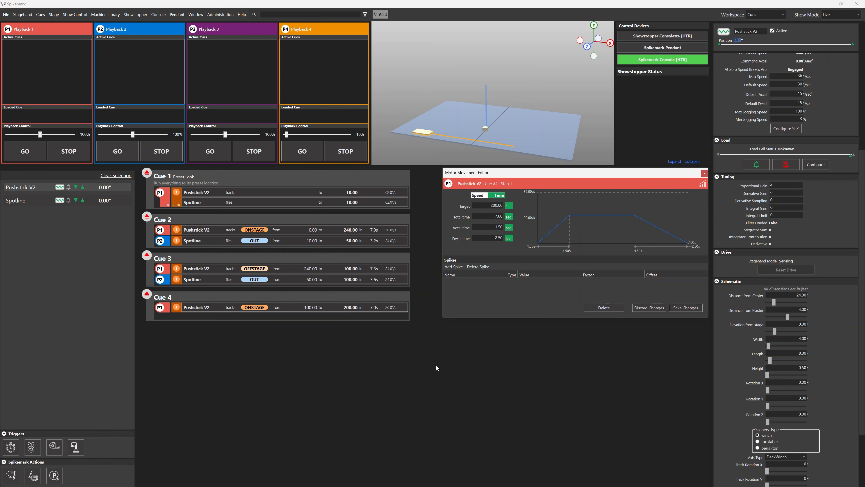
{"action": "left_click", "coordinate": [411, 354]}
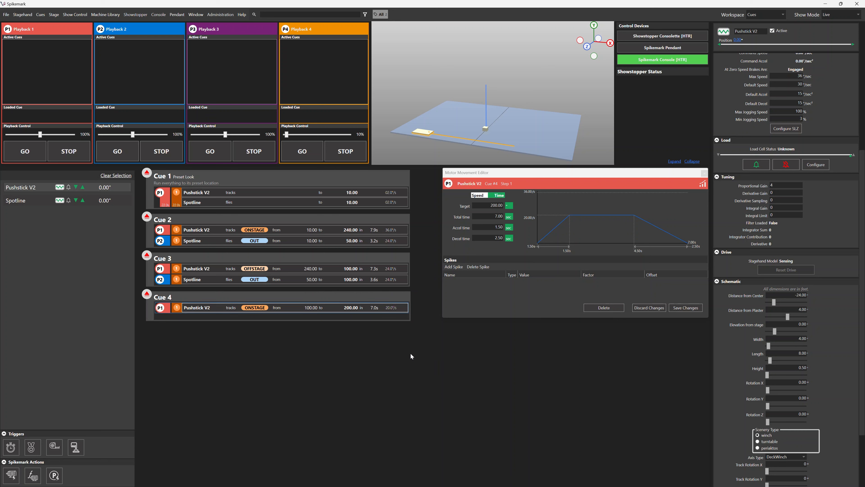
Step: Add a Spotline movement to Cue 4 on Playback 1, using time-based entry with target 50
{"action": "left_click_drag", "start_coordinate": [167, 279], "coordinate": [354, 310]}
{"action": "double_click", "coordinate": [365, 319]}
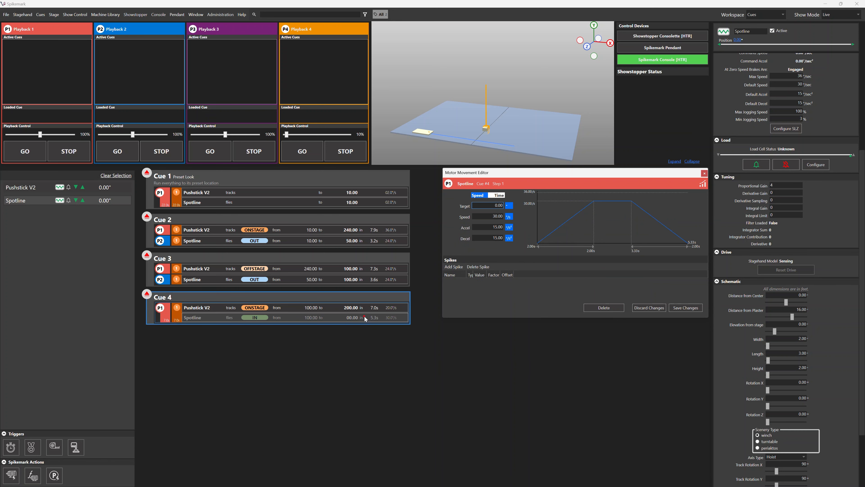
{"action": "left_click", "coordinate": [497, 195]}
{"action": "left_click", "coordinate": [490, 204]}
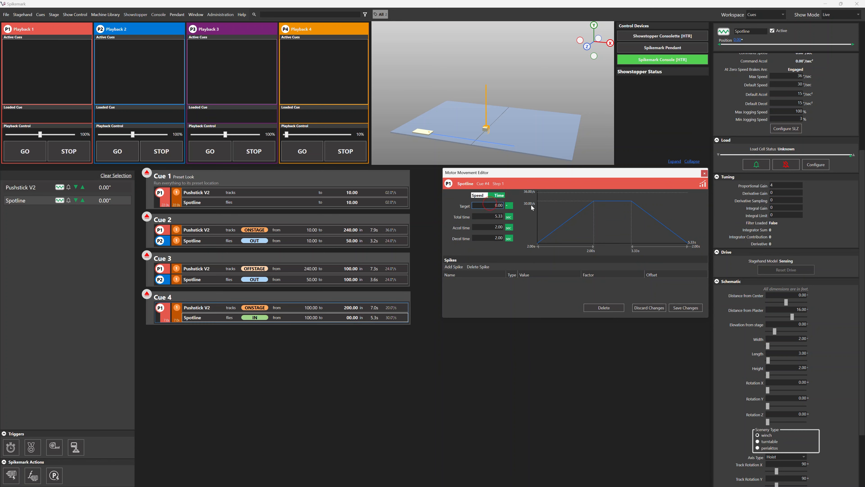
{"action": "type", "text": "5"}
{"action": "key", "text": "Tab"}
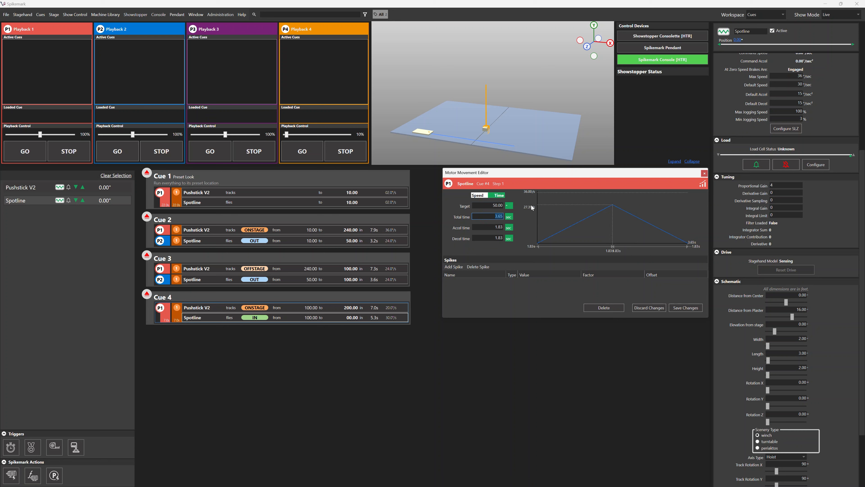
Step: Set the Cue 4 Spotline total time to 6, acceleration time to 1 and deceleration time to 2 seconds, and save it
{"action": "type", "text": "6"}
{"action": "key", "text": "Tab"}
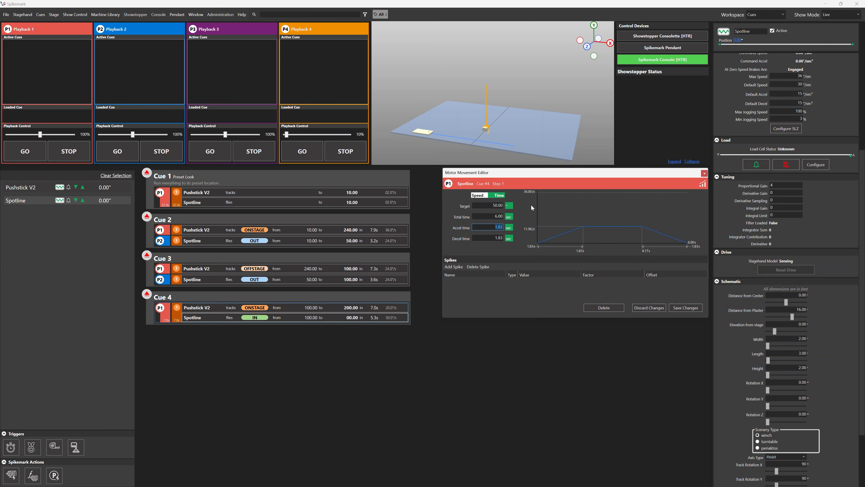
{"action": "type", "text": "1"}
{"action": "key", "text": "Tab"}
{"action": "type", "text": "2"}
{"action": "key", "text": "Return"}
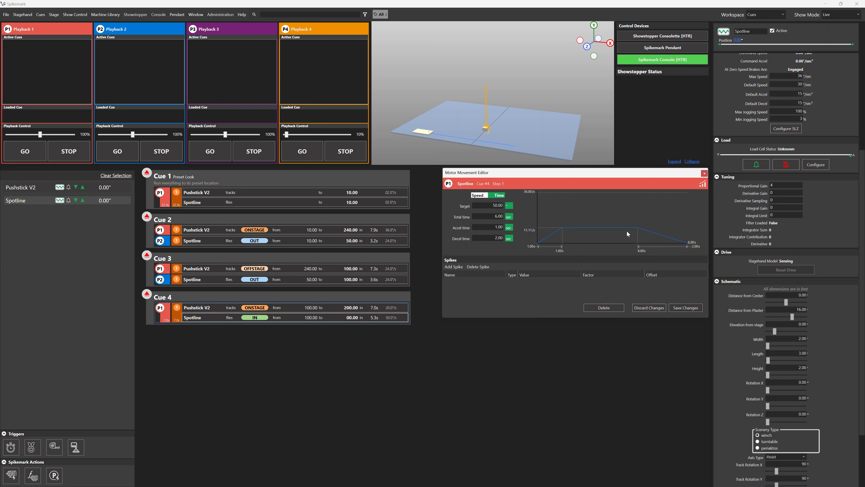
{"action": "left_click", "coordinate": [697, 308]}
{"action": "left_click", "coordinate": [446, 341]}
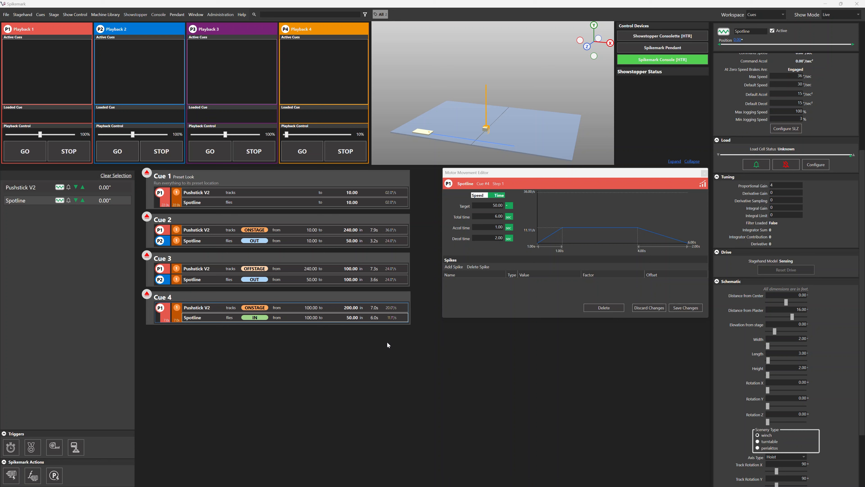
Step: Duplicate Cue 4 and change the copy's Pushstick V2 target to 100 with a relative -100 entry, saving the movement
{"action": "right_click", "coordinate": [333, 296]}
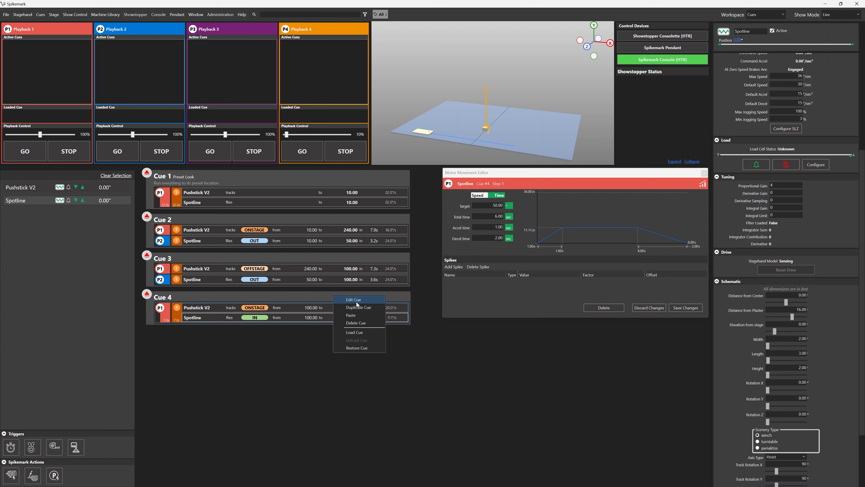
{"action": "left_click", "coordinate": [376, 309]}
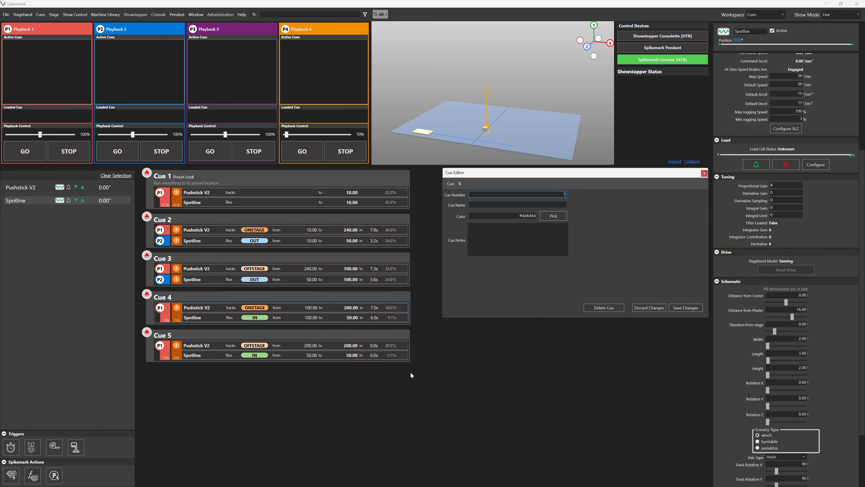
{"action": "left_click", "coordinate": [390, 345]}
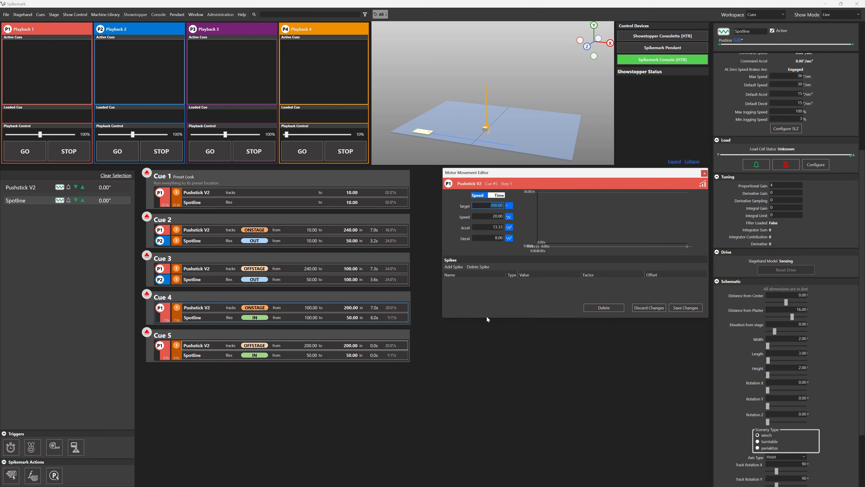
{"action": "left_click", "coordinate": [502, 207]}
{"action": "type", "text": "-100"}
{"action": "key", "text": "Return"}
{"action": "left_click", "coordinate": [697, 307]}
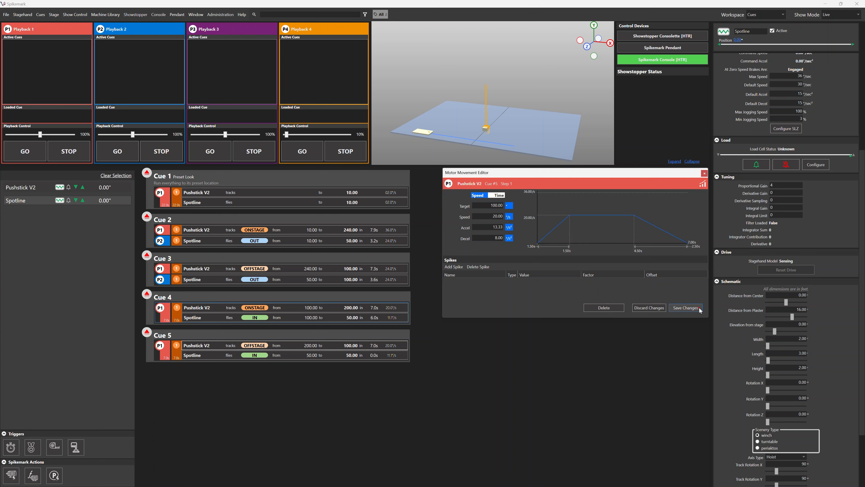
Step: Lower the Cue 5 Spotline target to 0 with a relative -50 entry and save the movement
{"action": "left_click", "coordinate": [380, 356]}
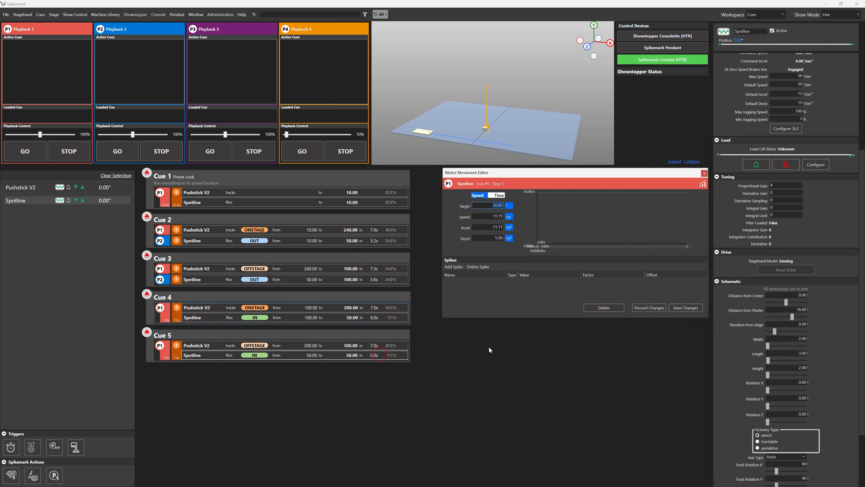
{"action": "left_click", "coordinate": [503, 206]}
{"action": "type", "text": "-50"}
{"action": "key", "text": "Return"}
{"action": "left_click", "coordinate": [686, 307]}
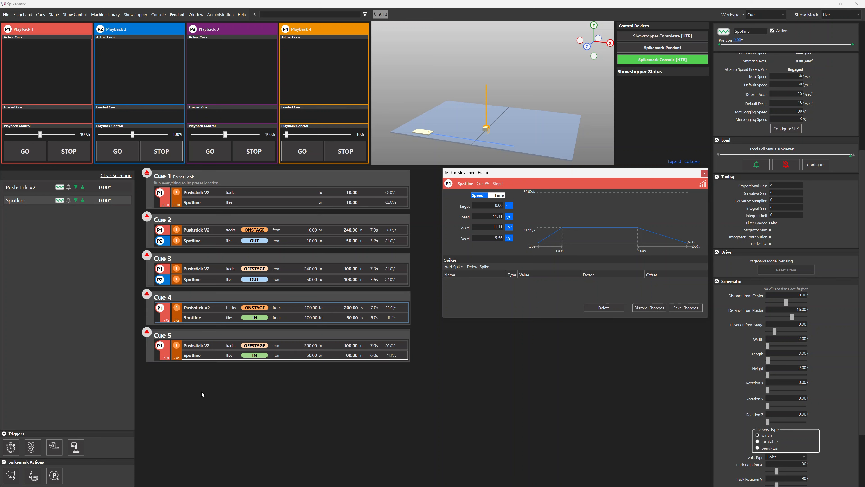
Step: Set Step 1 of Cue 5 to total time 8 seconds with 2-second acceleration and deceleration ramps for both stagehands, and save
{"action": "left_click", "coordinate": [177, 357]}
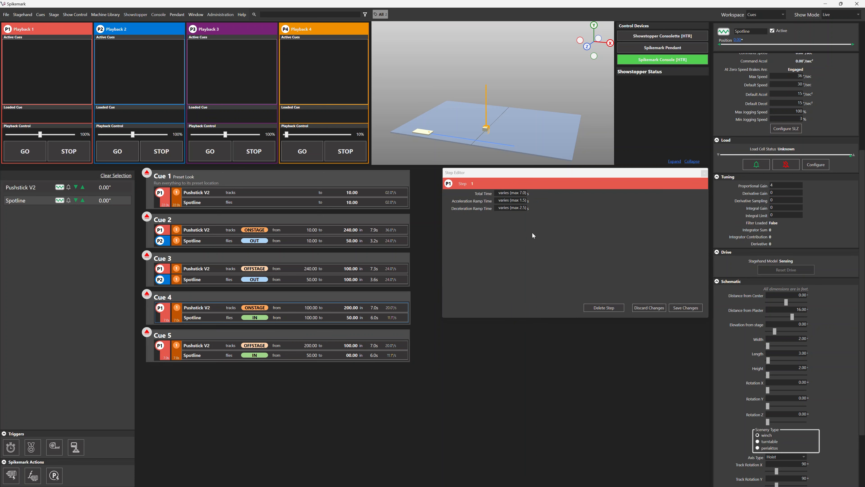
{"action": "left_click", "coordinate": [505, 192]}
{"action": "left_click_drag", "start_coordinate": [495, 192], "coordinate": [567, 195]}
{"action": "type", "text": "8"}
{"action": "key", "text": "Tab"}
{"action": "triple_click", "coordinate": [496, 201]}
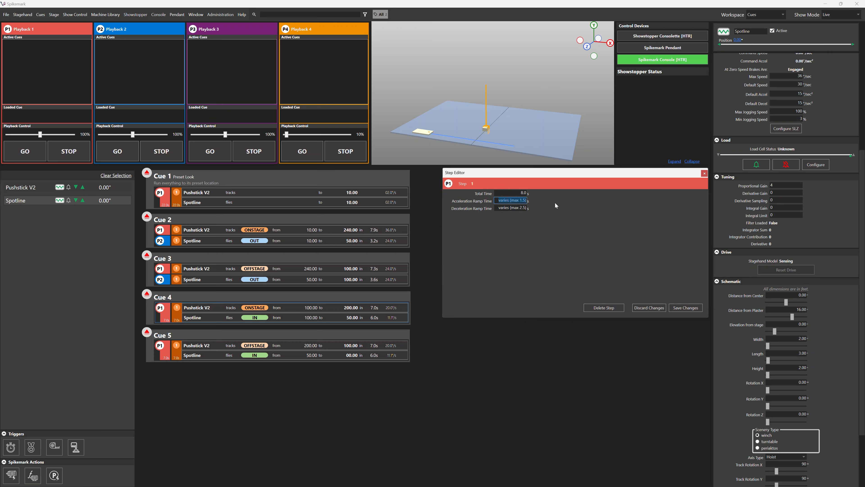
{"action": "type", "text": "2"}
{"action": "triple_click", "coordinate": [498, 209]}
{"action": "type", "text": "2"}
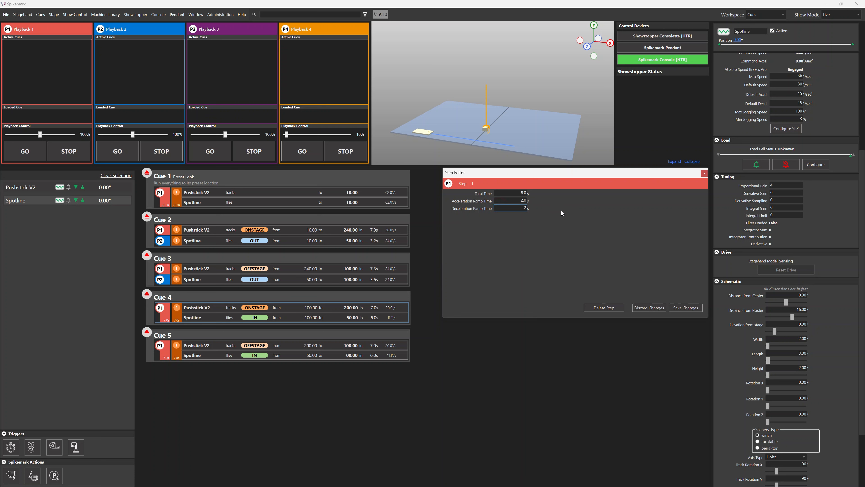
{"action": "left_click", "coordinate": [697, 308]}
{"action": "left_click", "coordinate": [686, 307]}
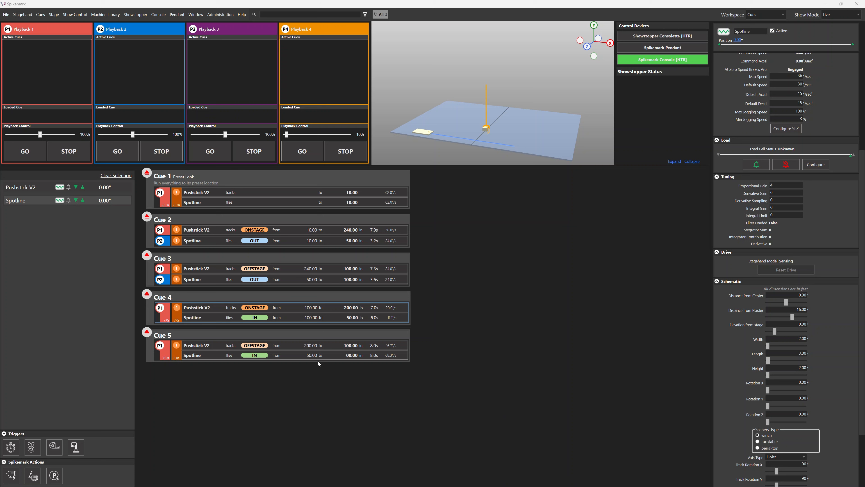
Step: Delete Cue 5 and remove the Spotline and Pushstick V2 movements from Cue 4
{"action": "right_click", "coordinate": [311, 333]}
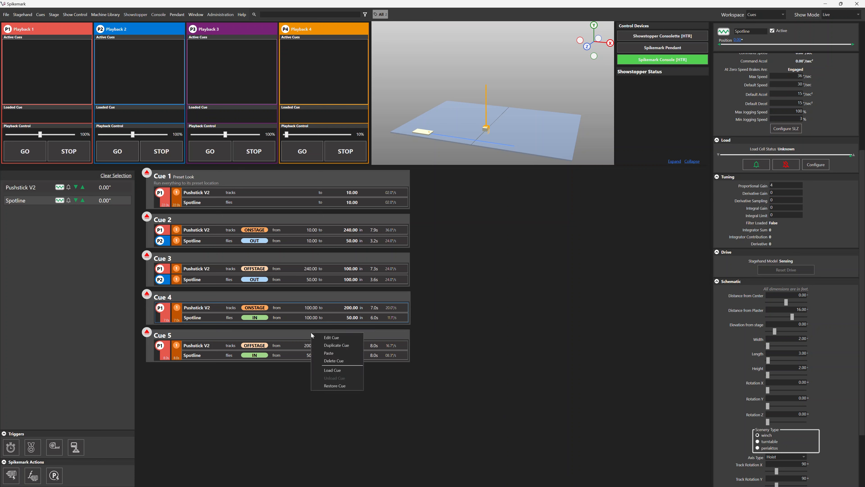
{"action": "left_click", "coordinate": [348, 361]}
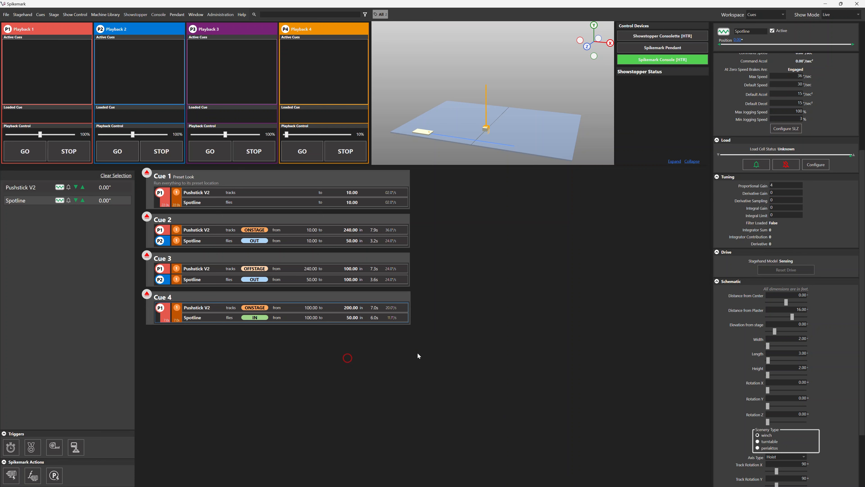
{"action": "right_click", "coordinate": [338, 317]}
{"action": "left_click", "coordinate": [357, 339]}
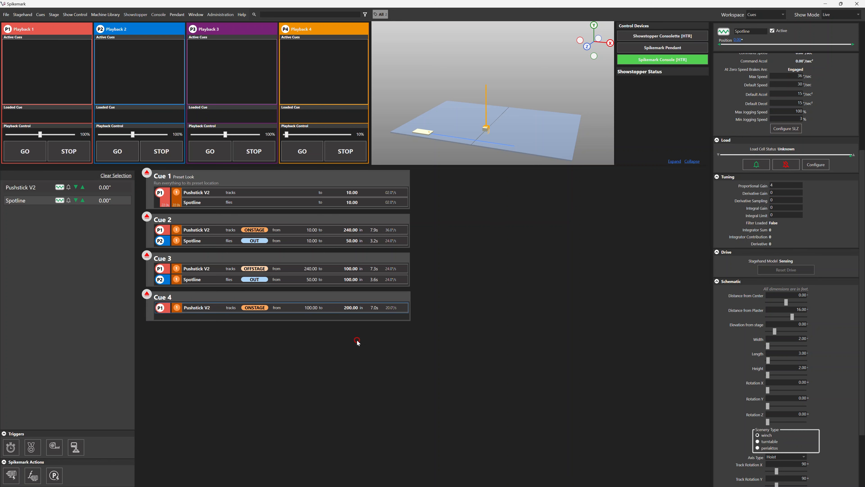
{"action": "left_click_drag", "start_coordinate": [330, 308], "coordinate": [424, 300]}
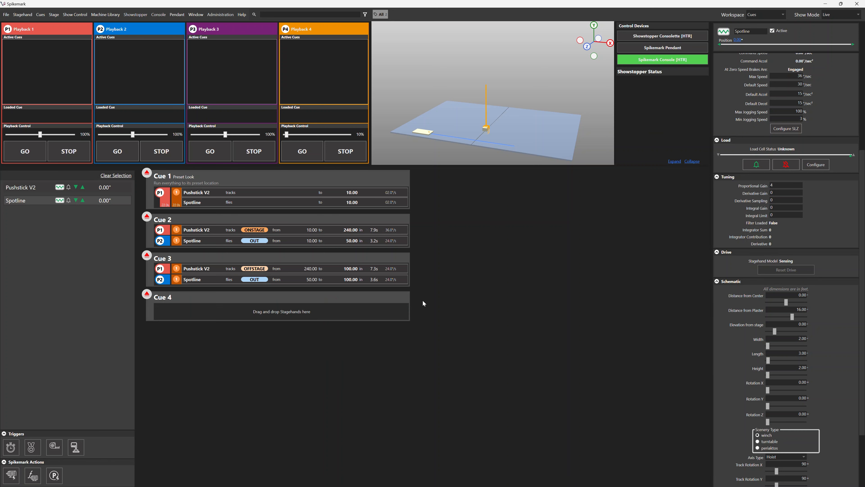
Step: Delete the empty Cue 4 through its cue editor and close the editor
{"action": "double_click", "coordinate": [382, 301]}
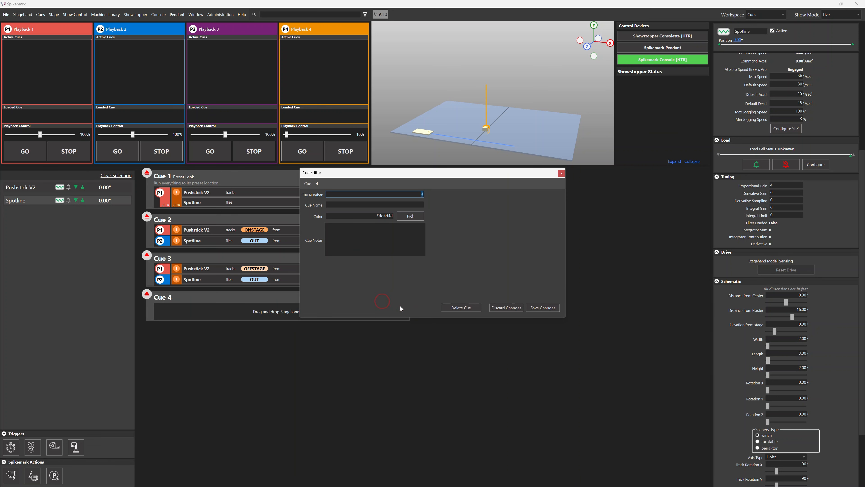
{"action": "left_click", "coordinate": [463, 308]}
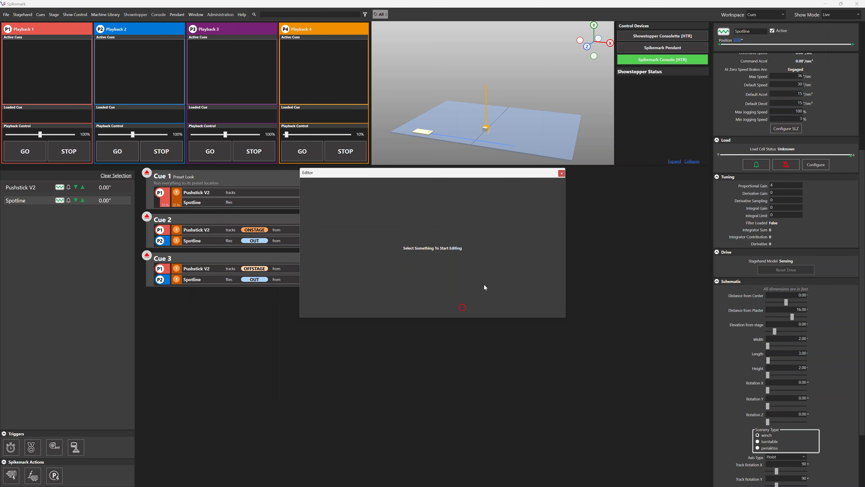
{"action": "left_click", "coordinate": [562, 174]}
Step: Delete Cue 3 from the cue list
{"action": "left_click_drag", "start_coordinate": [313, 259], "coordinate": [355, 262]}
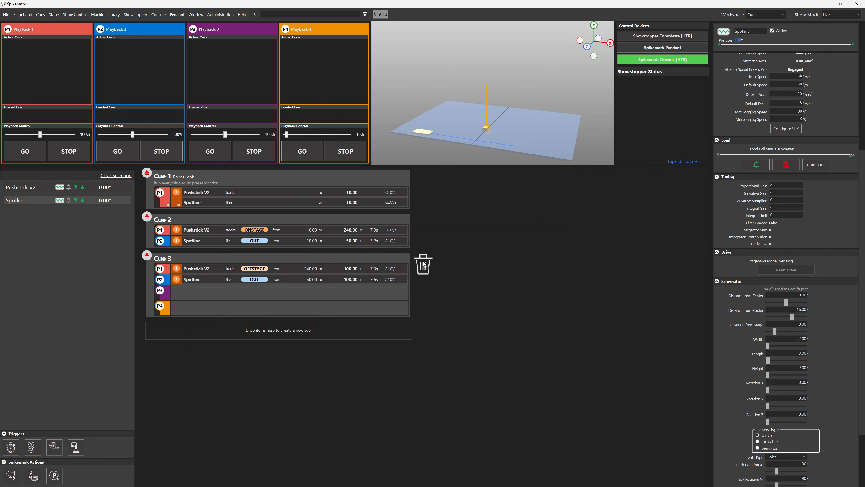